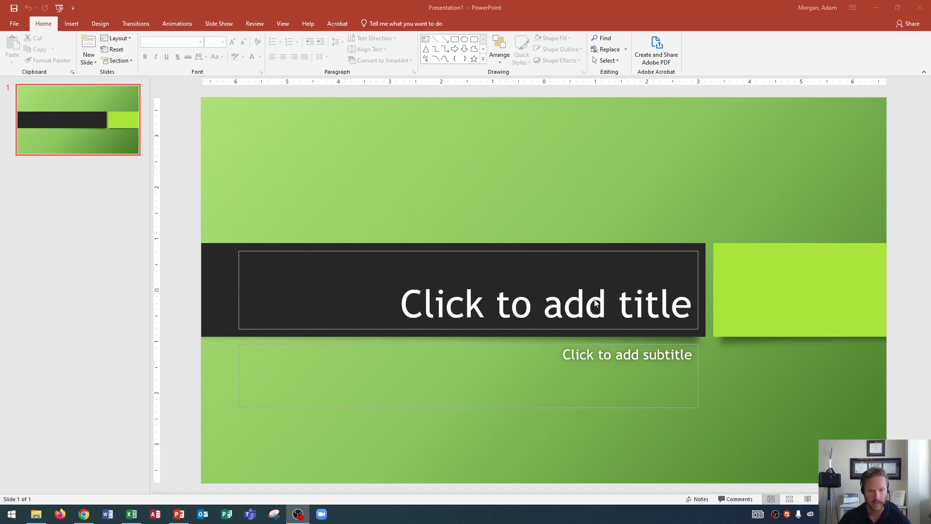
# - Bring the new green Berlin presentation window to the front
pyautogui.hotkey('alt', 'Tab')
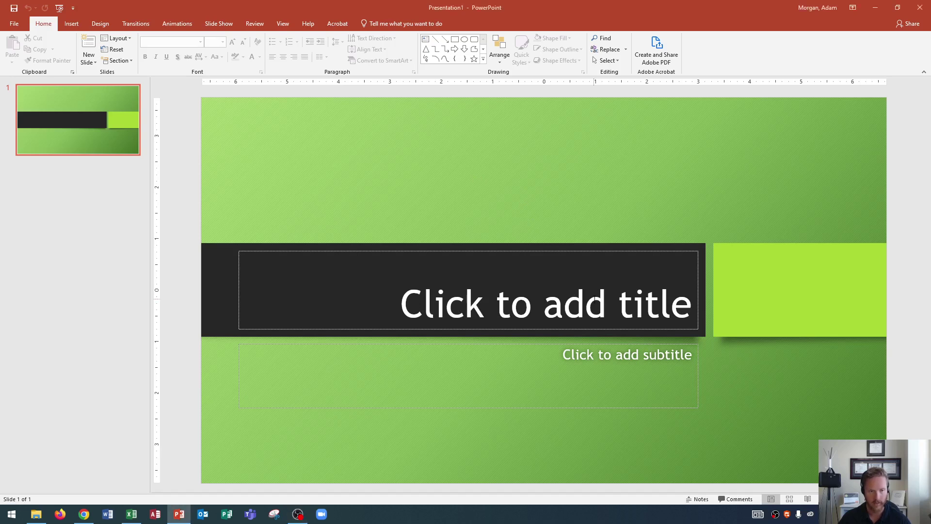
# - Type 'Autumn Family Programs' into the title placeholder, correcting the typo
pyautogui.click(612, 308)
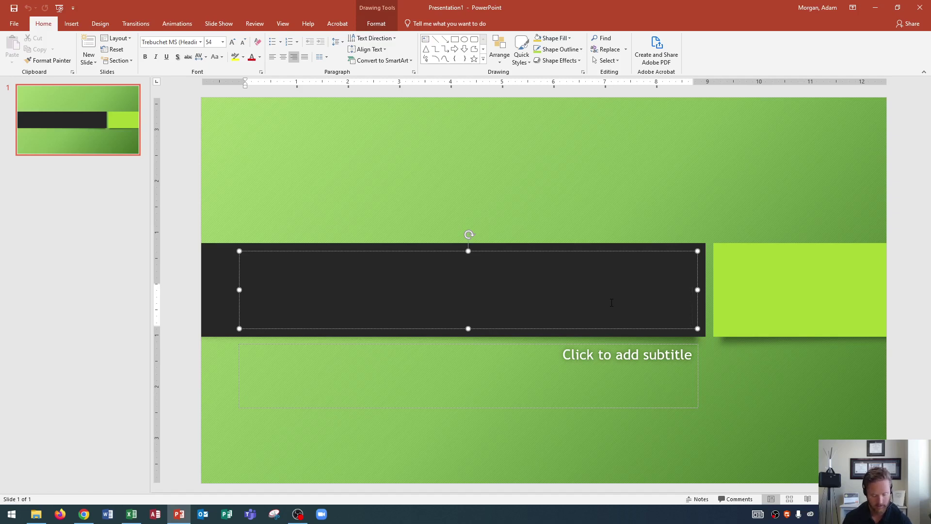
pyautogui.write('Autumn F')
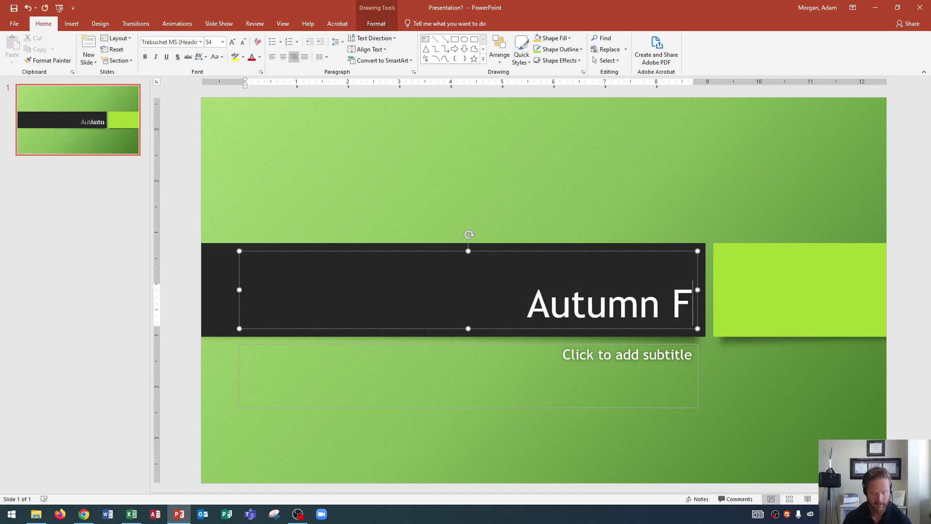
pyautogui.write('amily Por')
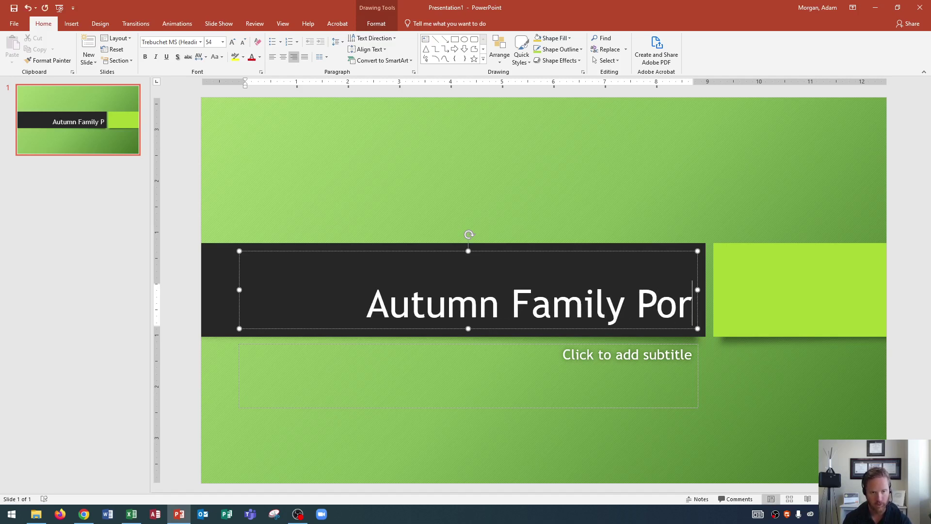
pyautogui.press('BackSpace')
pyautogui.press('BackSpace')
pyautogui.write('rogram')
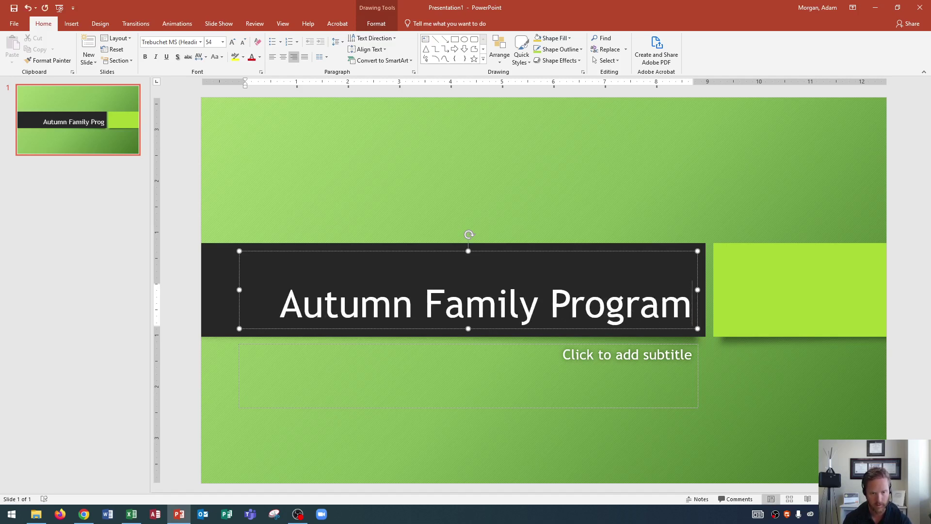
pyautogui.write('s')
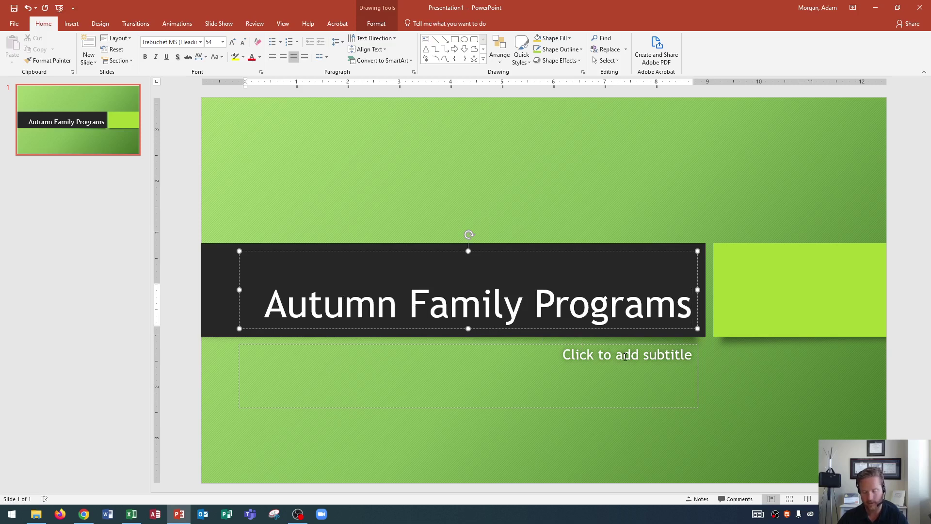
# - Type 'Tall Oaks Nature Center' into the subtitle placeholder, fixing the stray letter
pyautogui.click(625, 357)
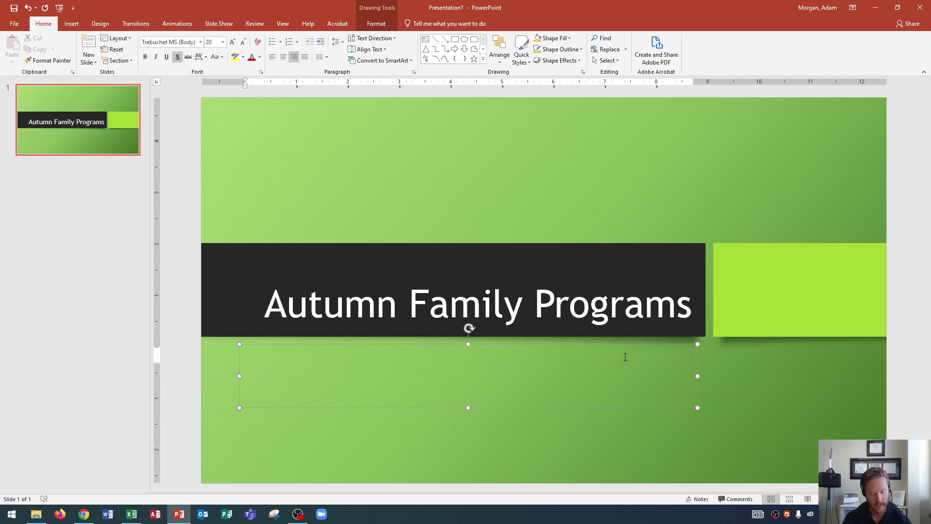
pyautogui.write('Tall Oak')
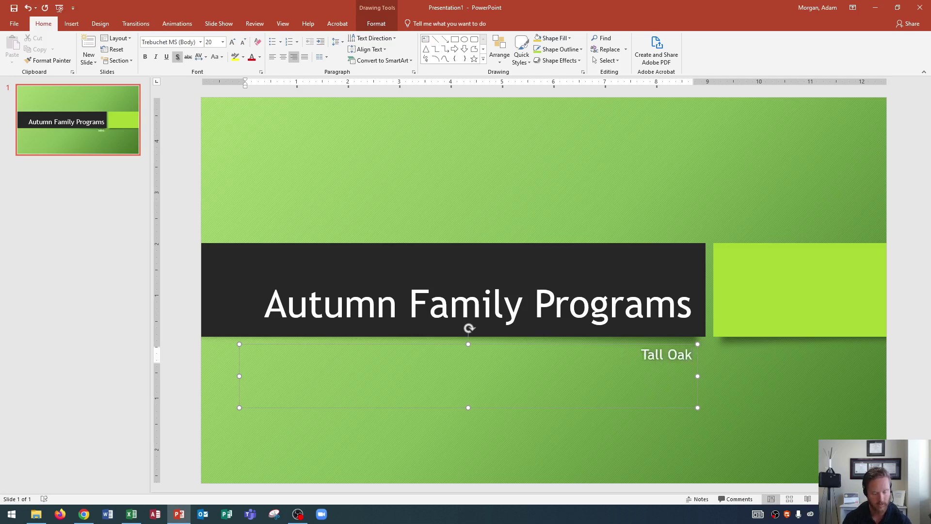
pyautogui.write('s Nature P')
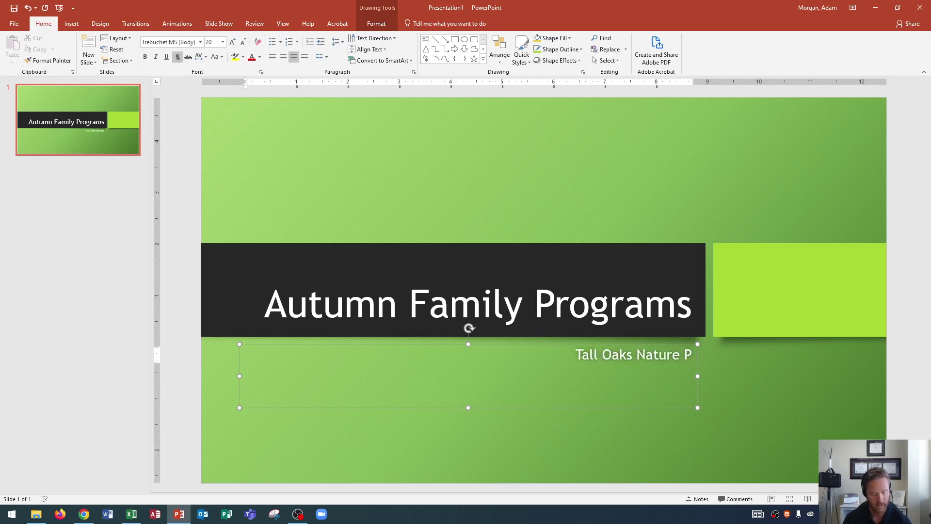
pyautogui.press('BackSpace')
pyautogui.write('Center')
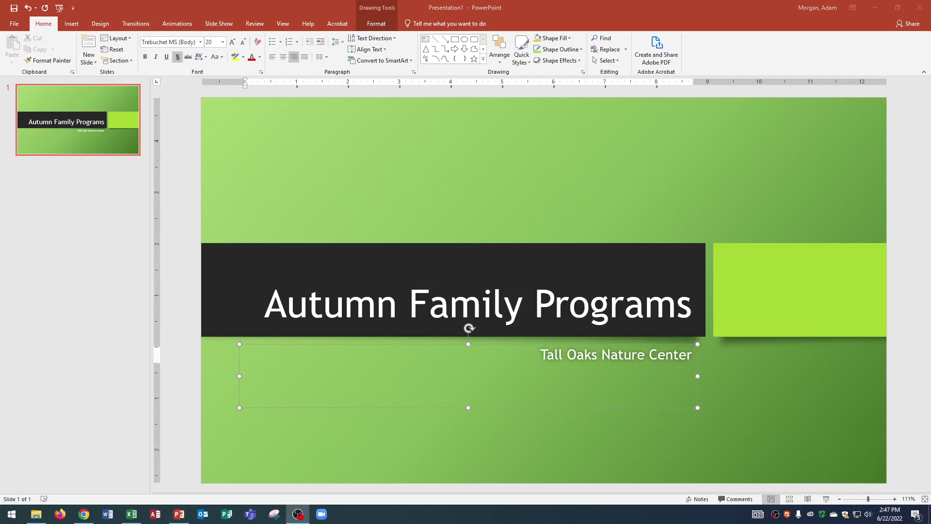
pyautogui.click(839, 499)
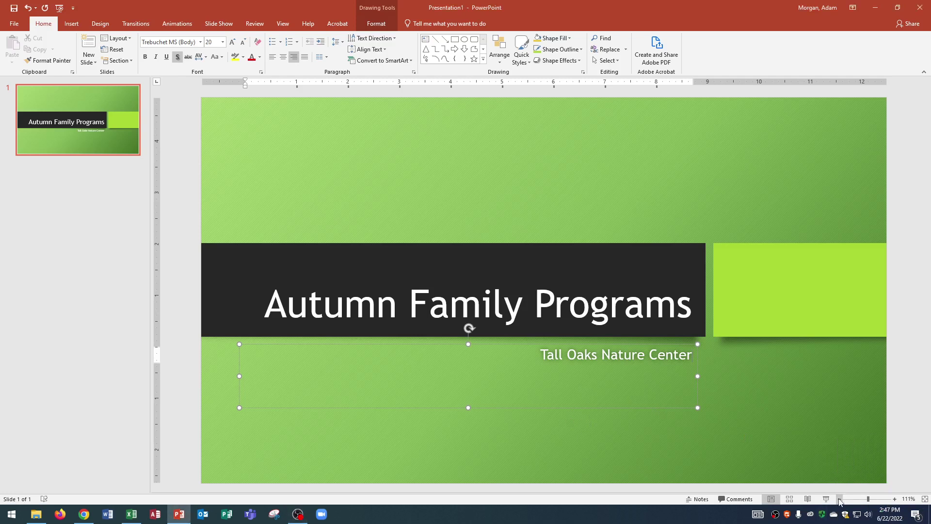
pyautogui.click(895, 499)
pyautogui.click(895, 499)
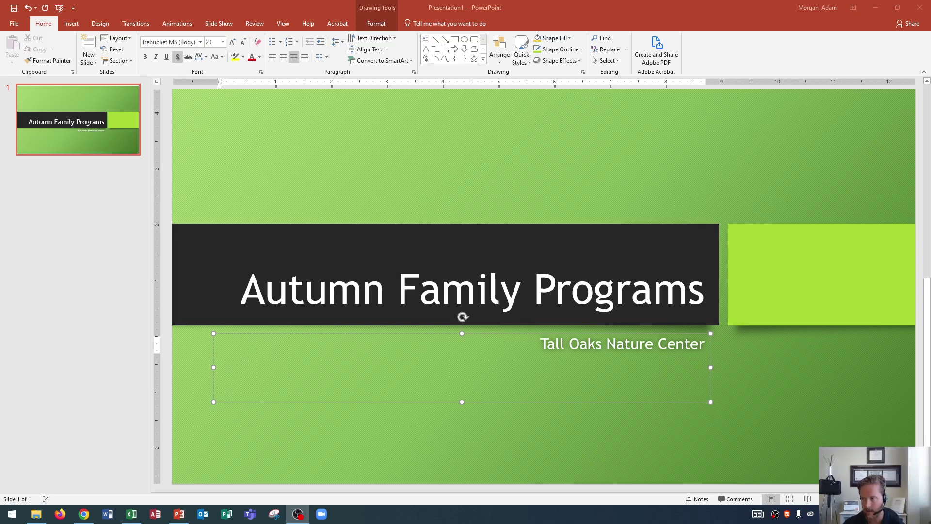
pyautogui.click(816, 356)
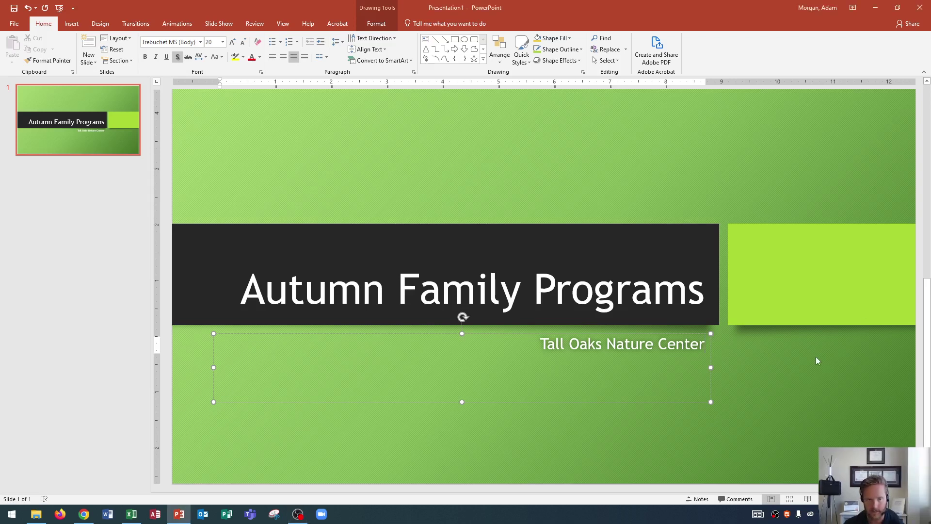
pyautogui.click(771, 365)
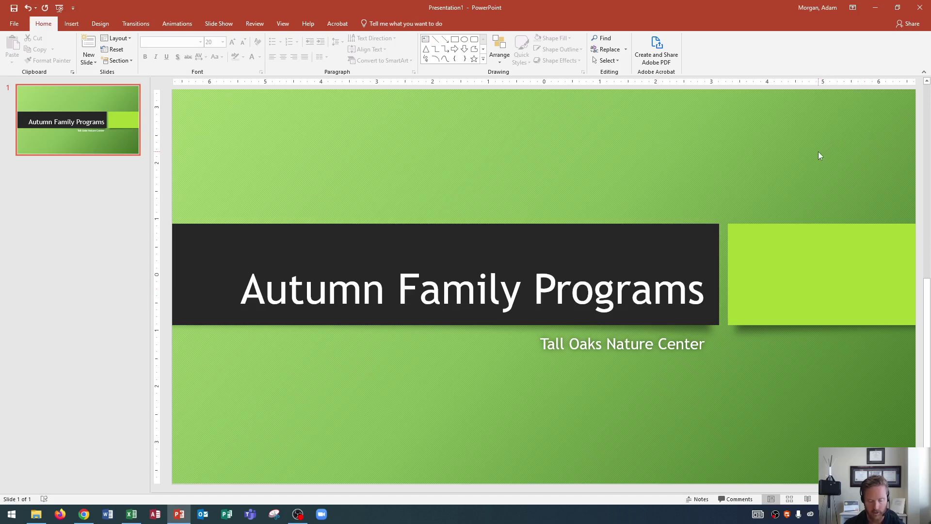
pyautogui.scroll(-3, 818, 152)
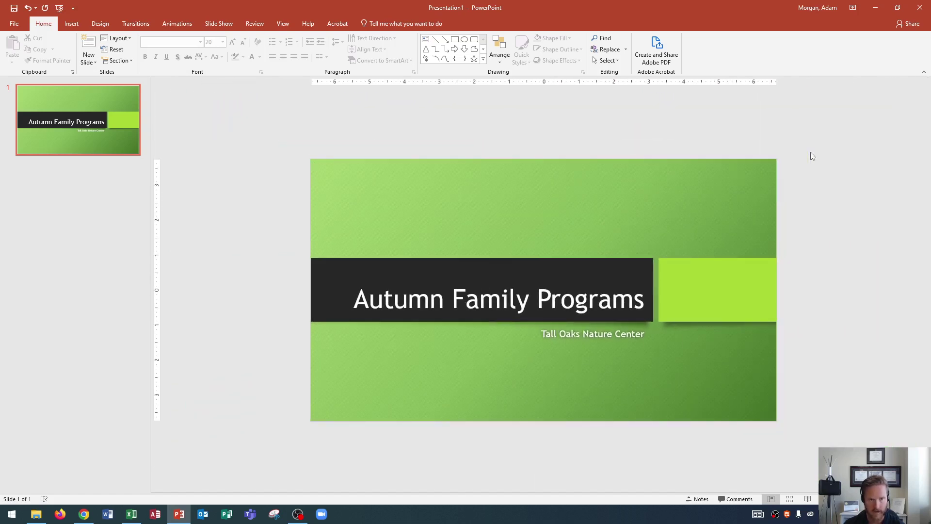
pyautogui.scroll(5, 790, 166)
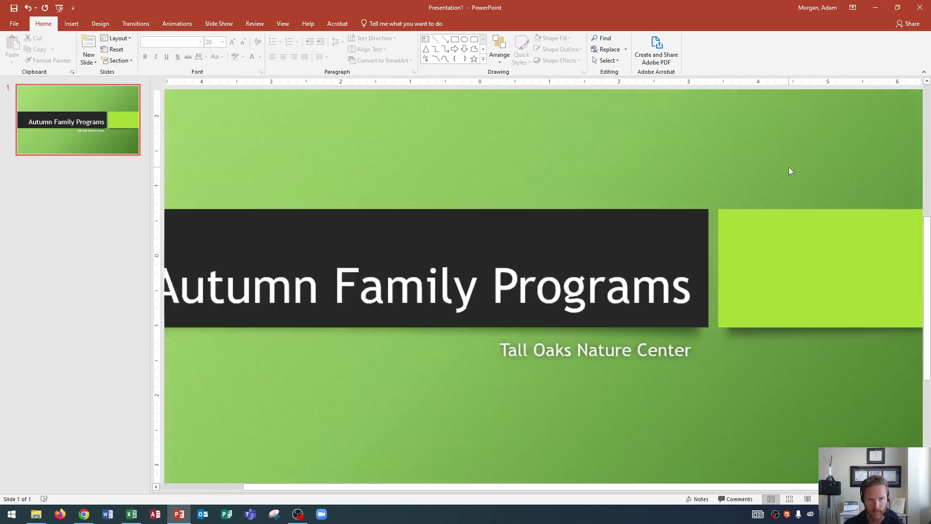
pyautogui.scroll(-5, 789, 167)
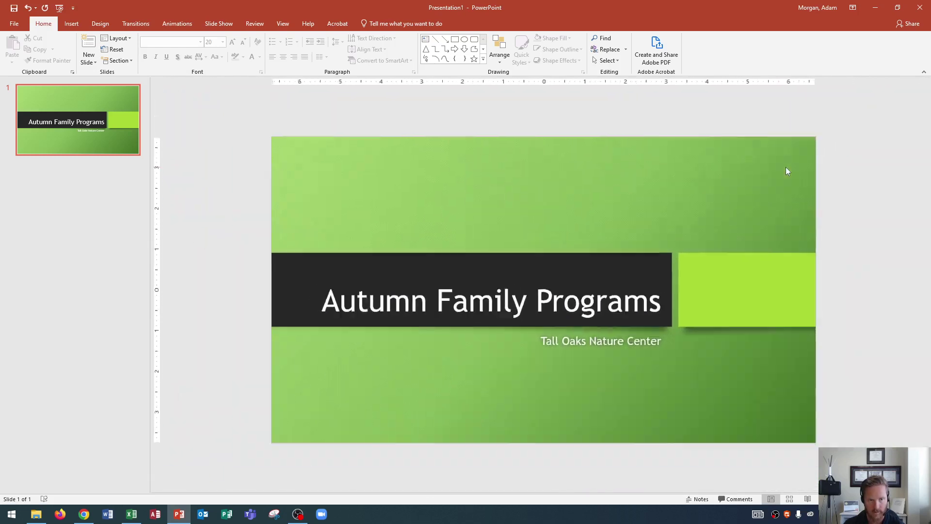
pyautogui.scroll(-2, 786, 168)
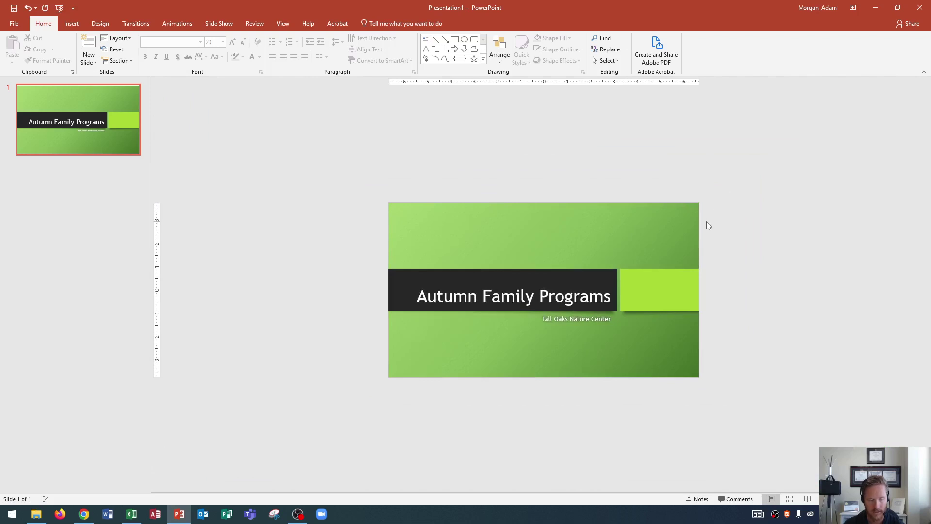
pyautogui.scroll(5, 707, 224)
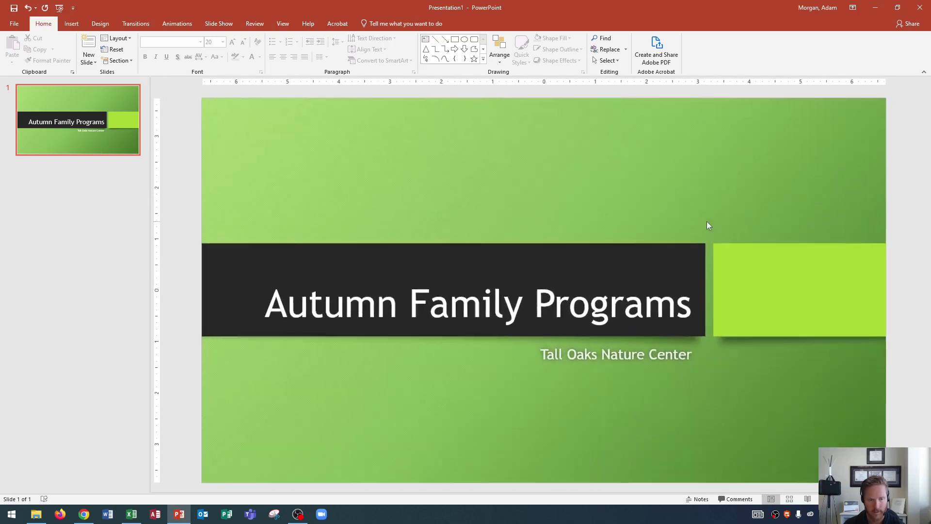
pyautogui.scroll(3, 707, 224)
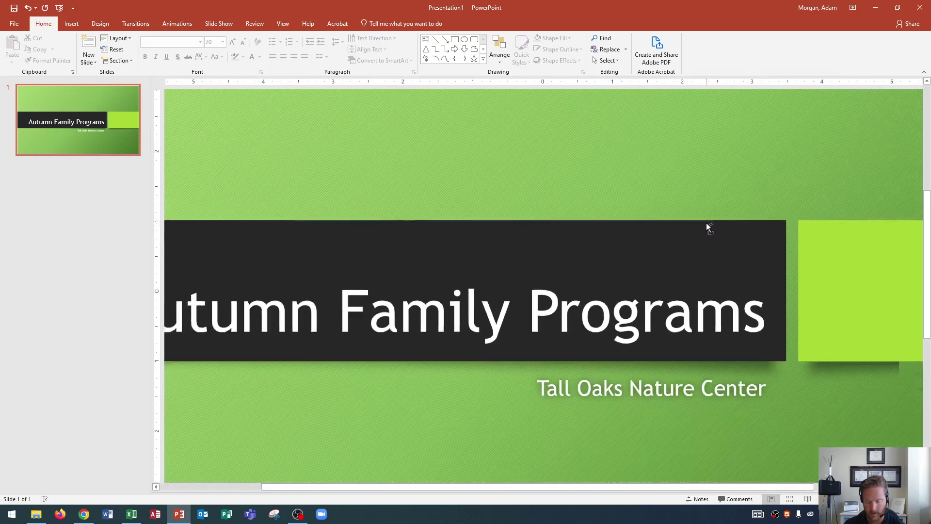
pyautogui.scroll(-2, 706, 223)
pyautogui.scroll(3, 706, 223)
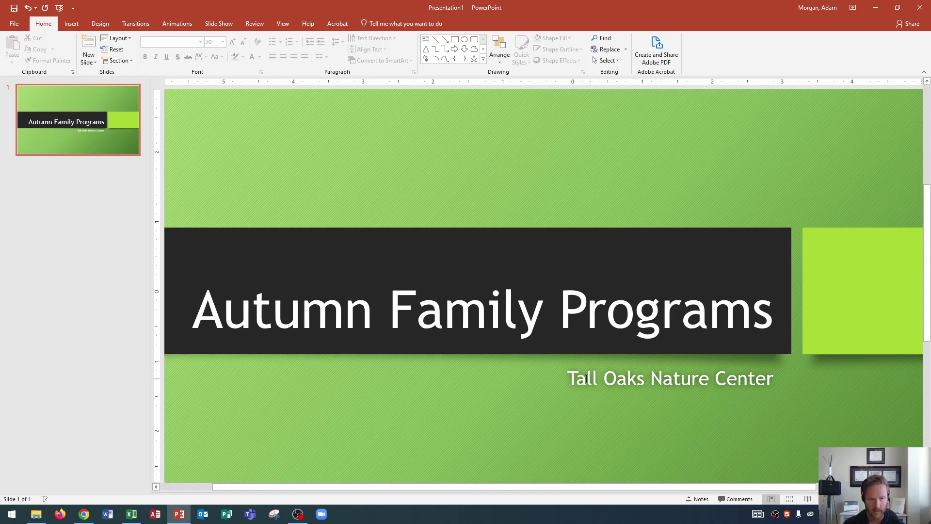
# - Select the entire 'Tall Oaks Nature Center' subtitle line
pyautogui.click(666, 376)
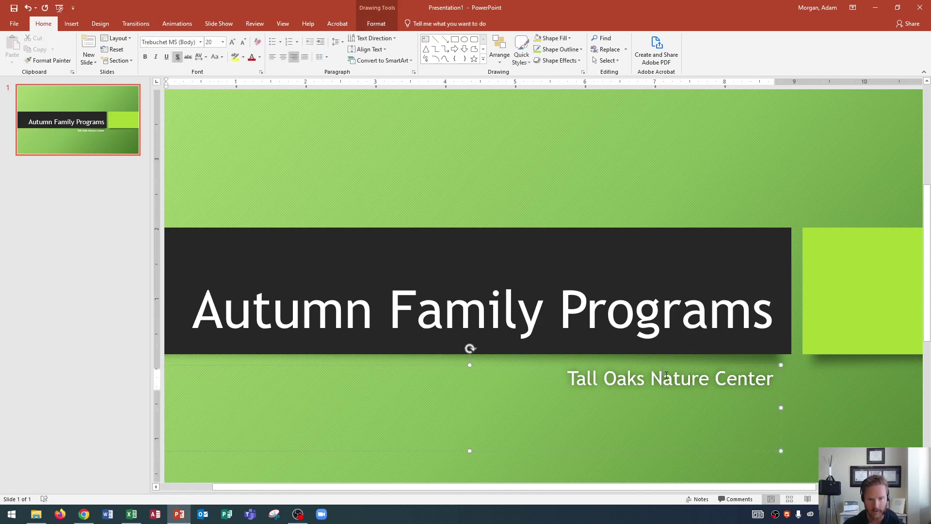
pyautogui.moveTo(569, 379); pyautogui.dragTo(776, 383)
pyautogui.click(739, 384)
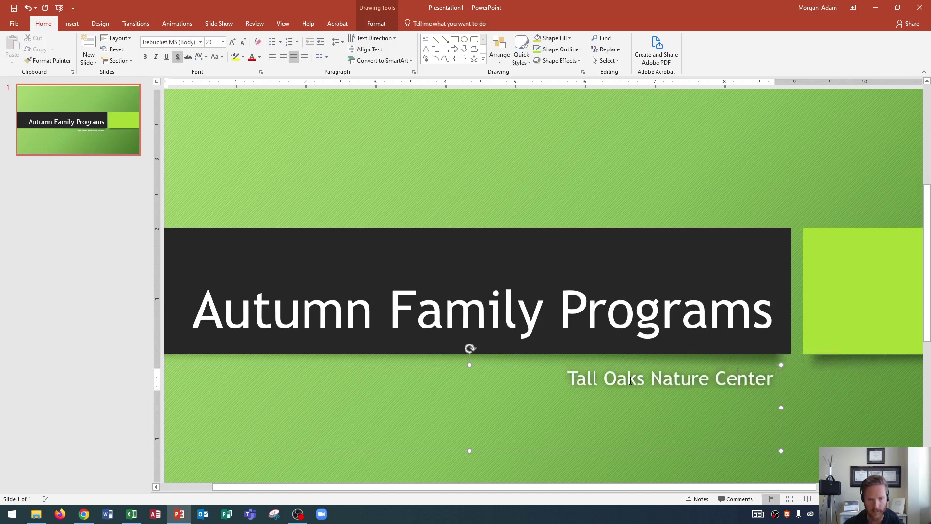
pyautogui.tripleClick(669, 378)
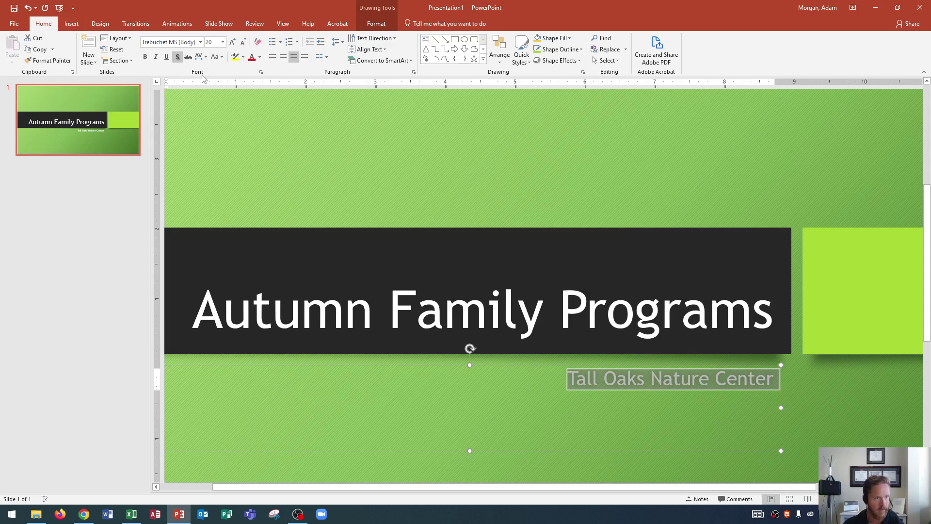
# - Set the selected 'Tall Oaks Nature Center' subtitle in italics, leaving italic on
pyautogui.click(155, 58)
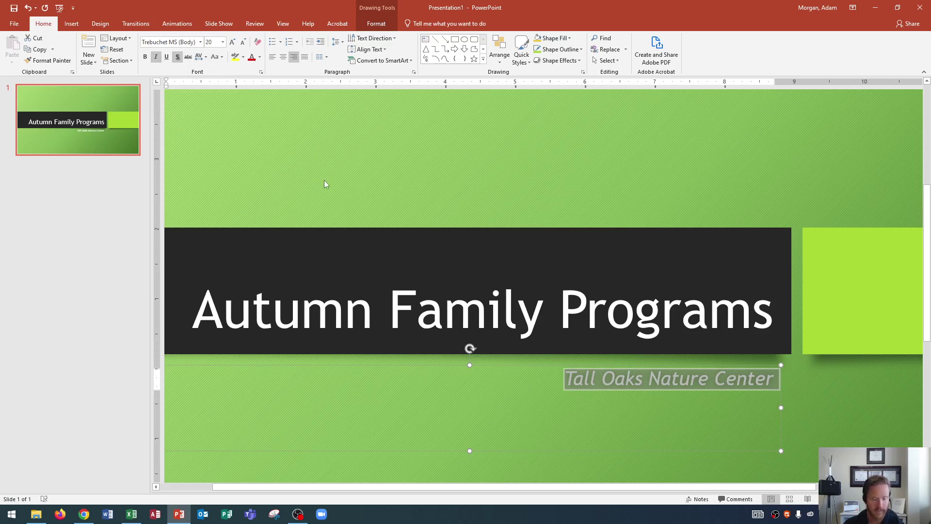
pyautogui.hotkey('ctrl', 'i')
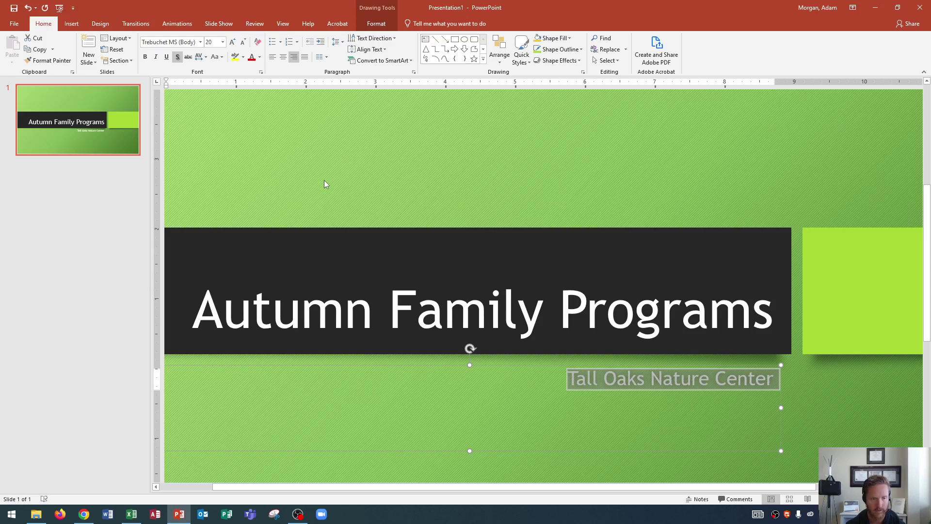
pyautogui.hotkey('ctrl', 'i')
pyautogui.hotkey('ctrl', 'i')
pyautogui.hotkey('ctrl', 'i')
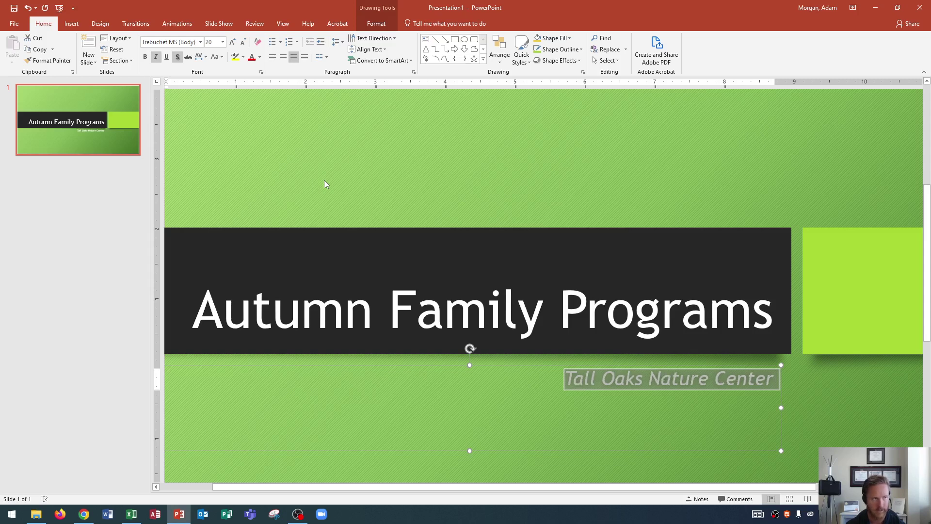
pyautogui.hotkey('ctrl', 'i')
pyautogui.hotkey('ctrl', 'i')
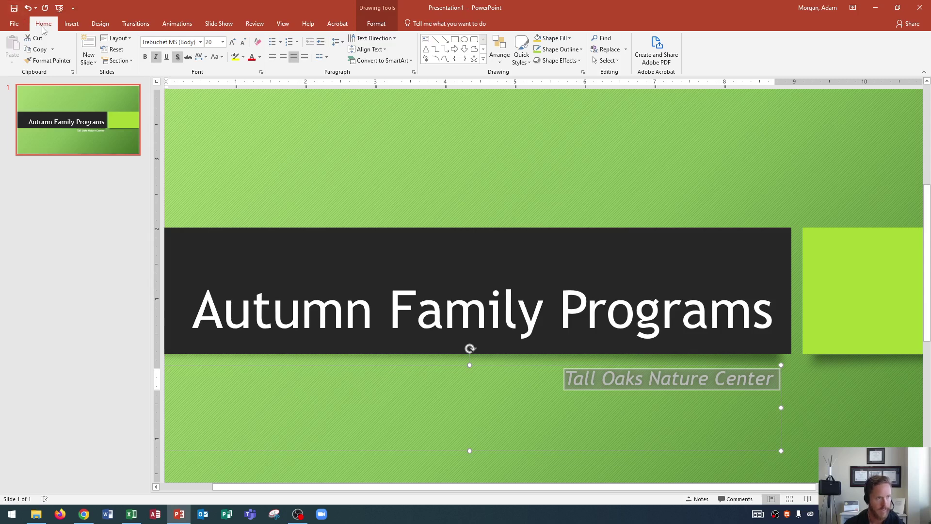
# - Step the subtitle font size up from 20 through 28 and 32 to 36 pt
pyautogui.click(224, 42)
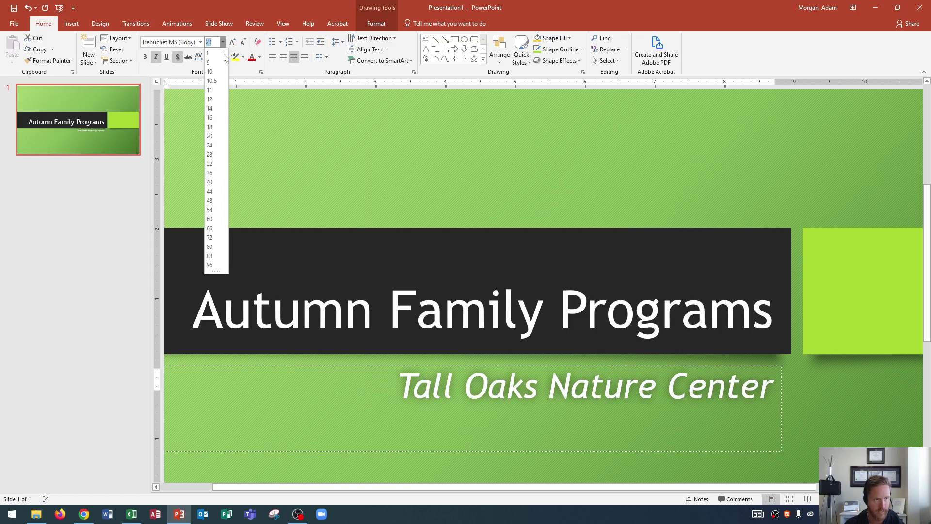
pyautogui.click(223, 42)
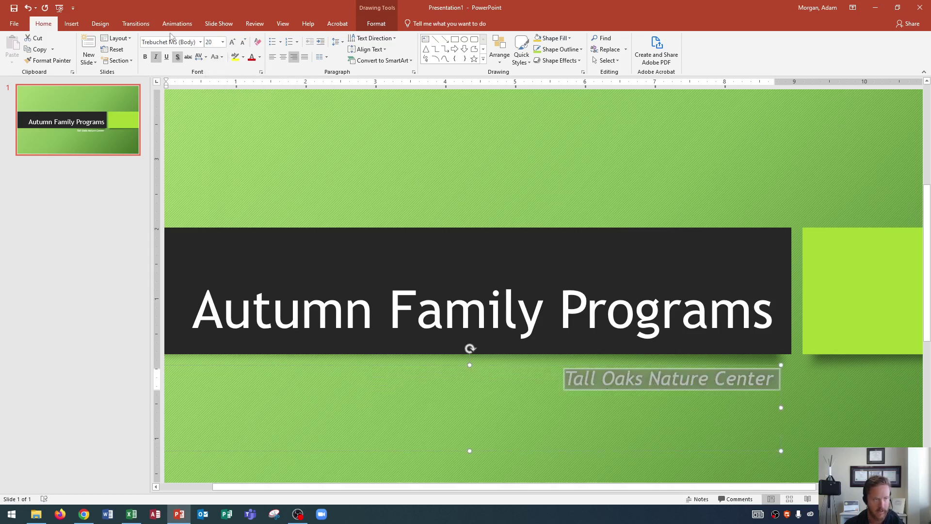
pyautogui.click(232, 42)
pyautogui.click(232, 42)
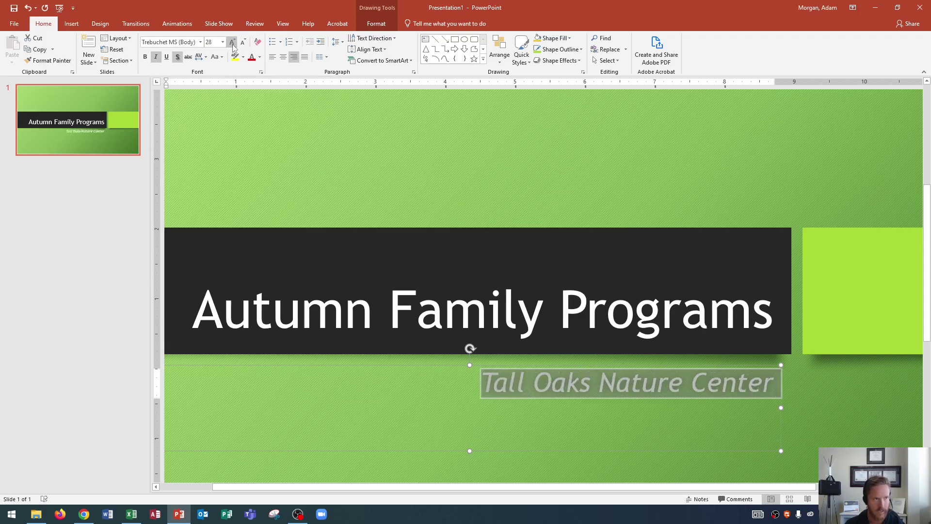
pyautogui.click(232, 42)
pyautogui.click(232, 42)
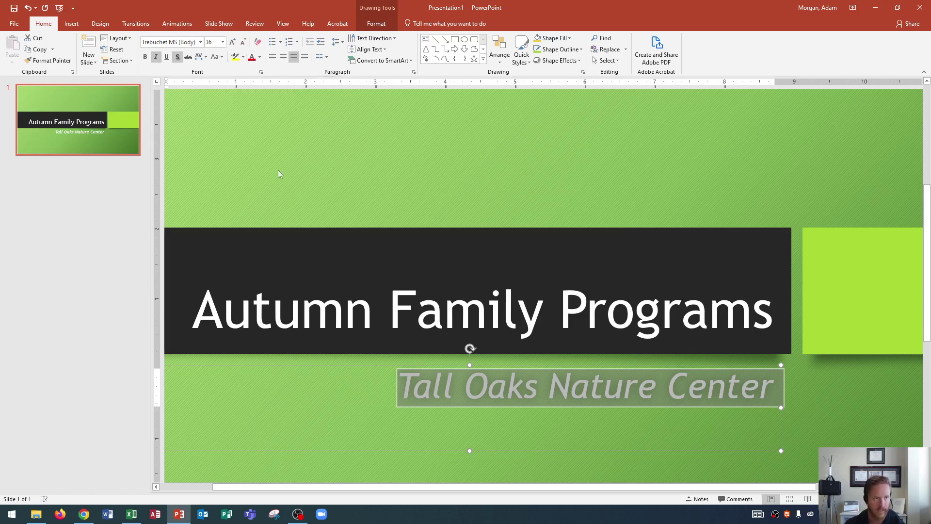
# - Select only the word 'Autumn' in the 'Autumn Family Programs' title
pyautogui.click(289, 315)
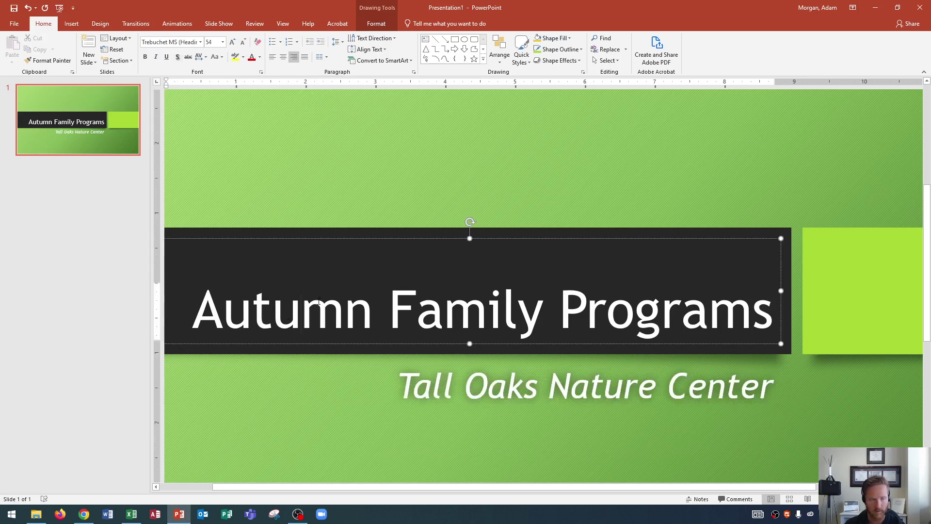
pyautogui.doubleClick(288, 310)
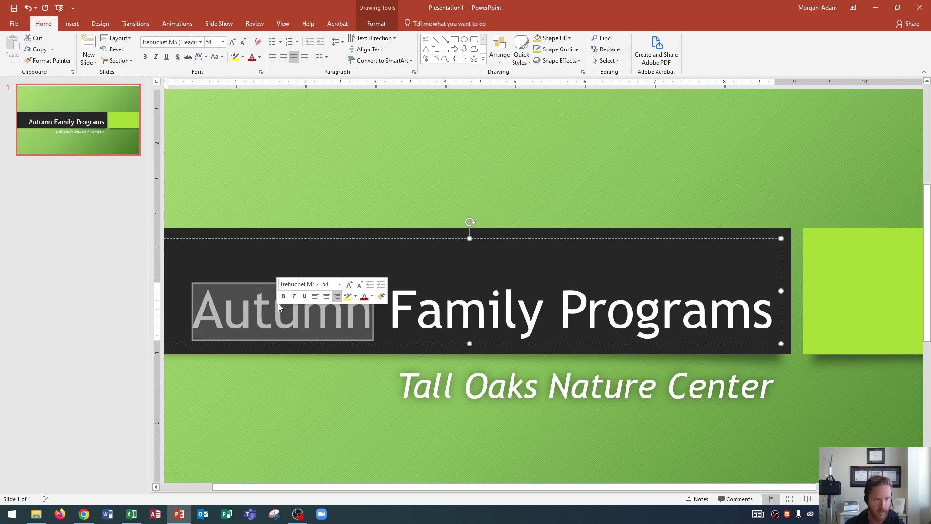
pyautogui.click(296, 313)
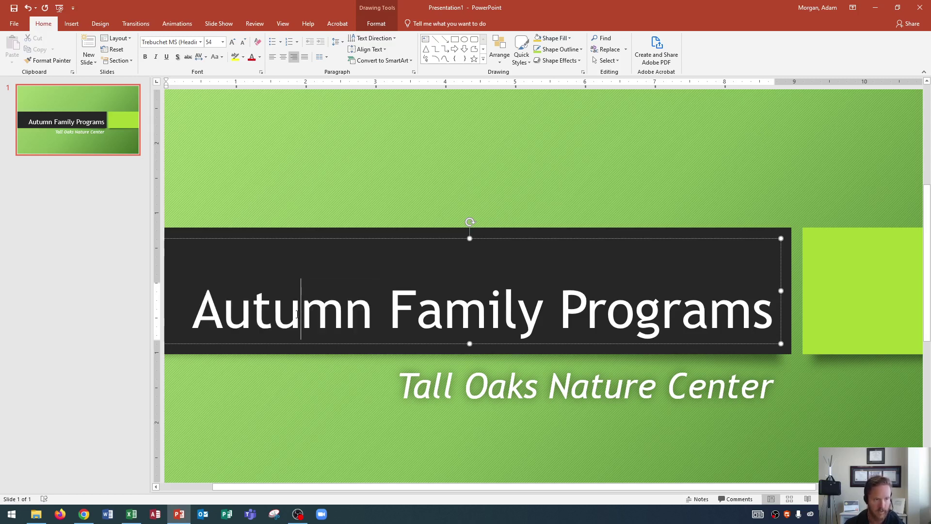
pyautogui.doubleClick(296, 313)
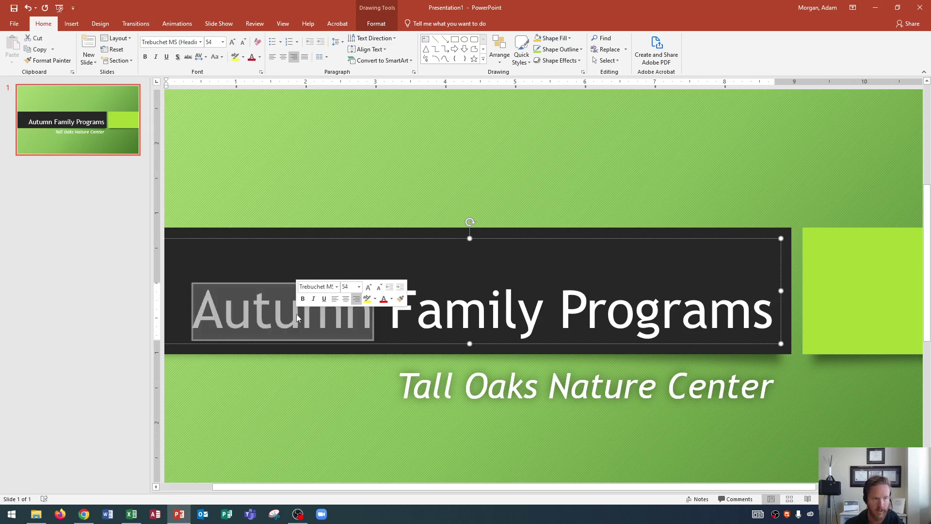
pyautogui.tripleClick(296, 313)
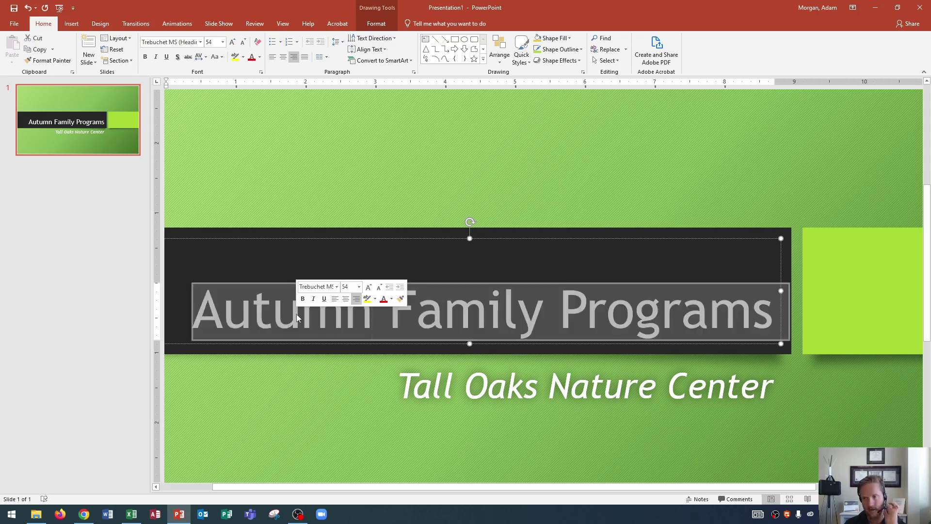
pyautogui.doubleClick(296, 313)
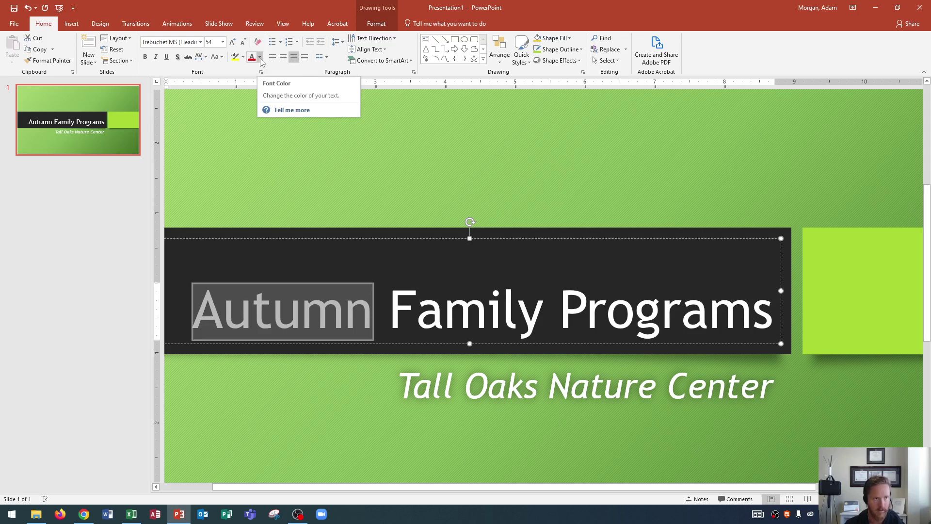
# - Color the title word 'Autumn' Orange from Standard Colors, then deselect the title
pyautogui.click(260, 57)
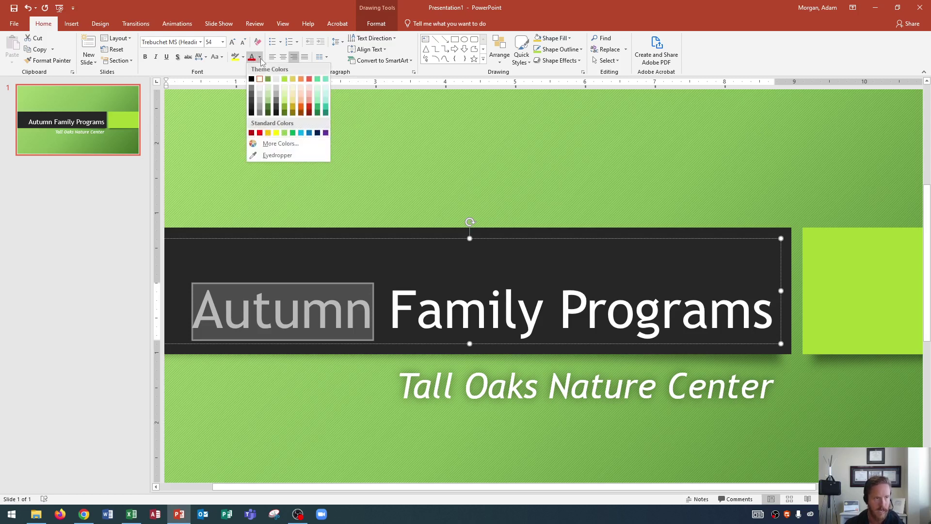
pyautogui.click(267, 133)
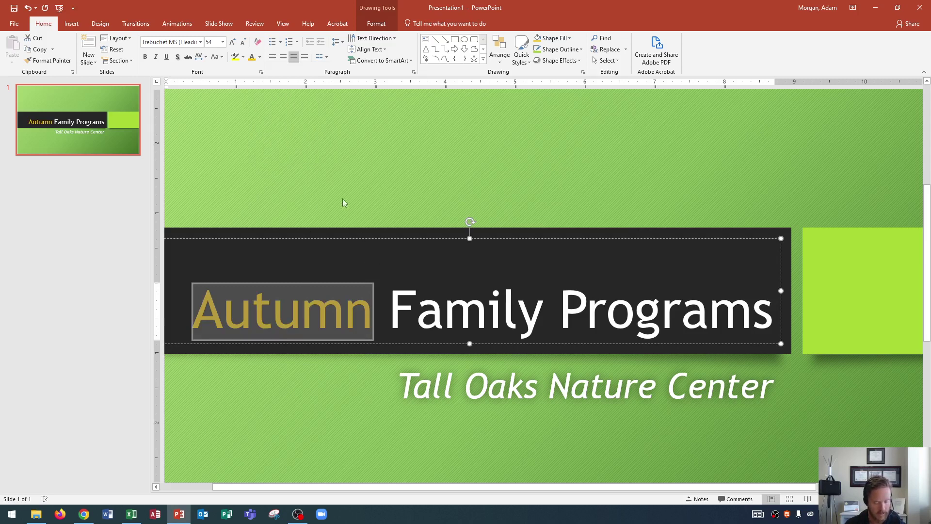
pyautogui.click(331, 181)
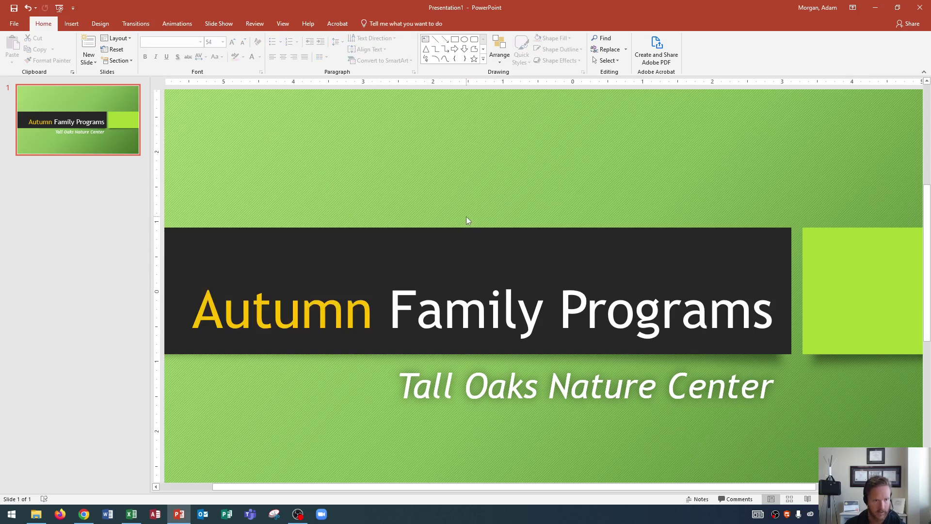
# - Zoom out so the entire title slide fits in the window
pyautogui.scroll(-3, 466, 216)
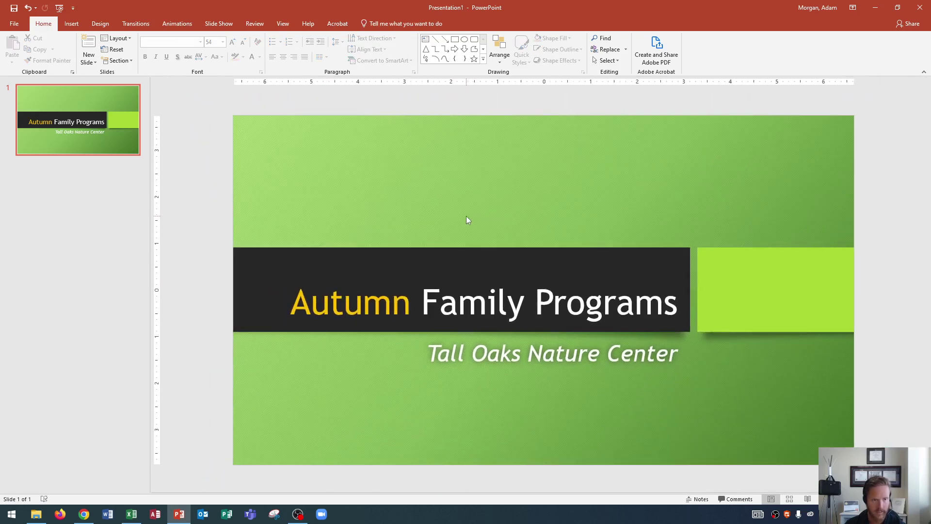